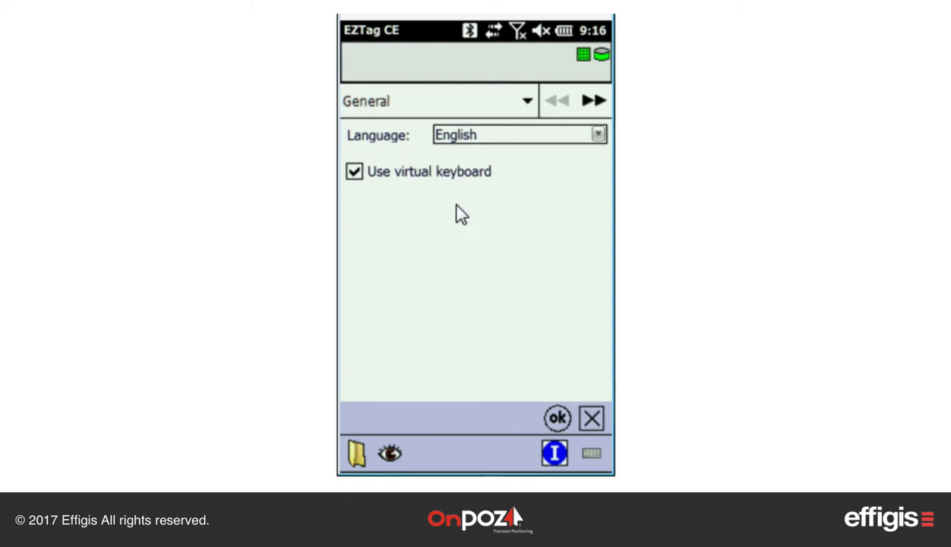
In the GNSS settings, choose Archer 2 as the GNSS driver and select the mask angle value.
click(594, 103)
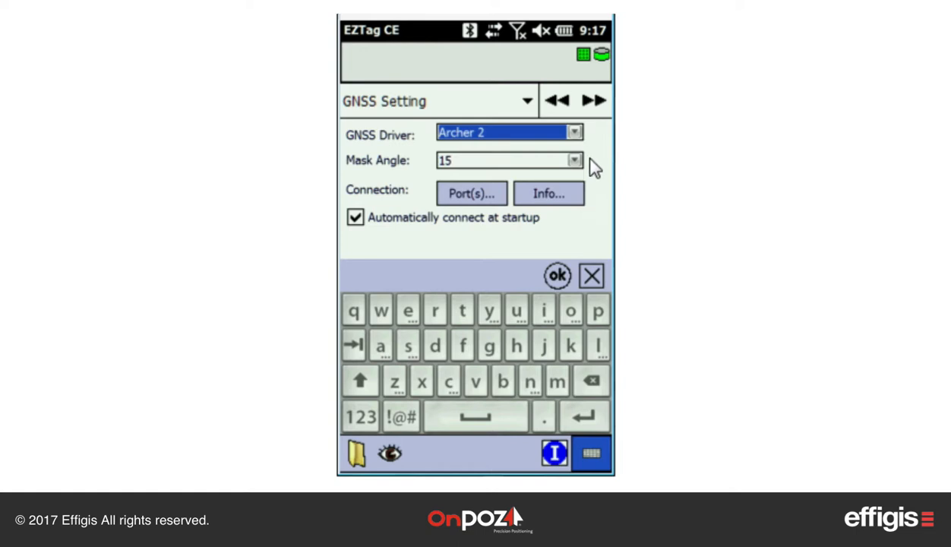
click(575, 133)
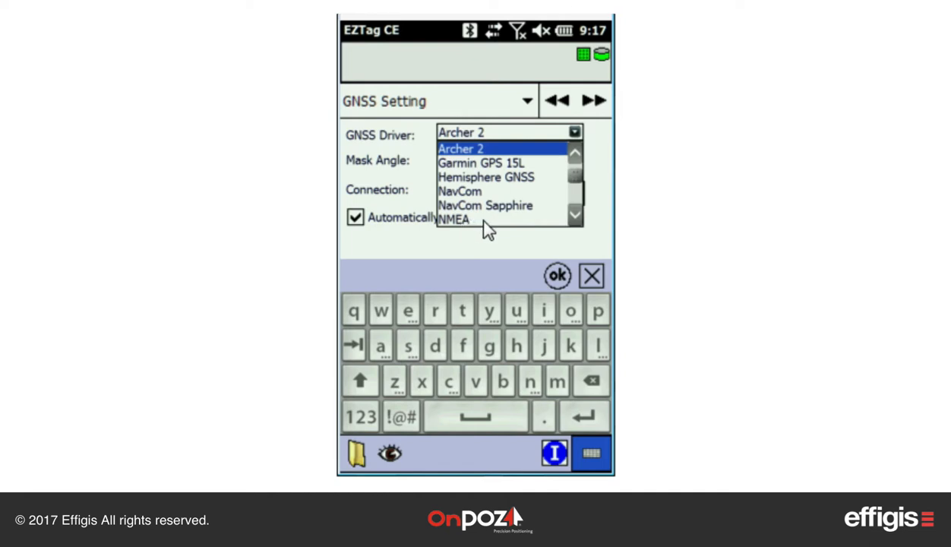
click(492, 148)
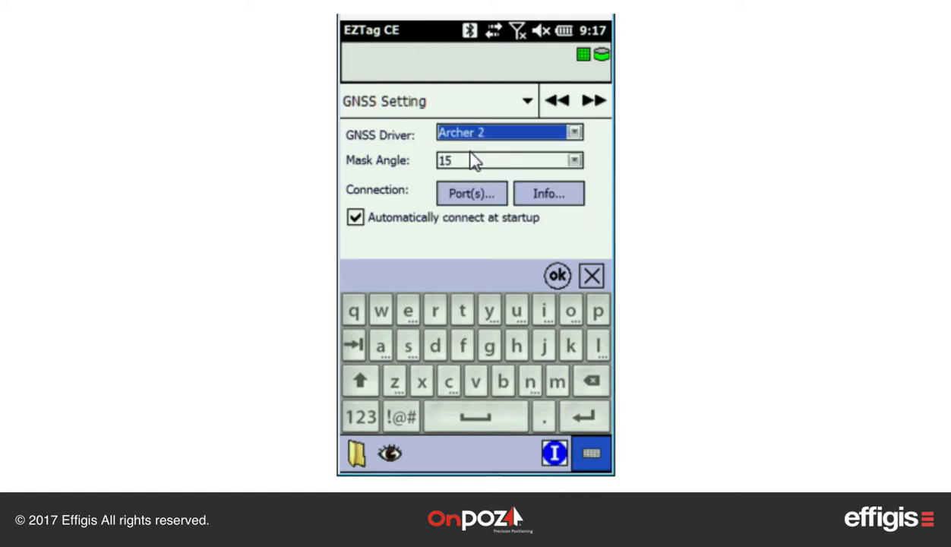
click(441, 161)
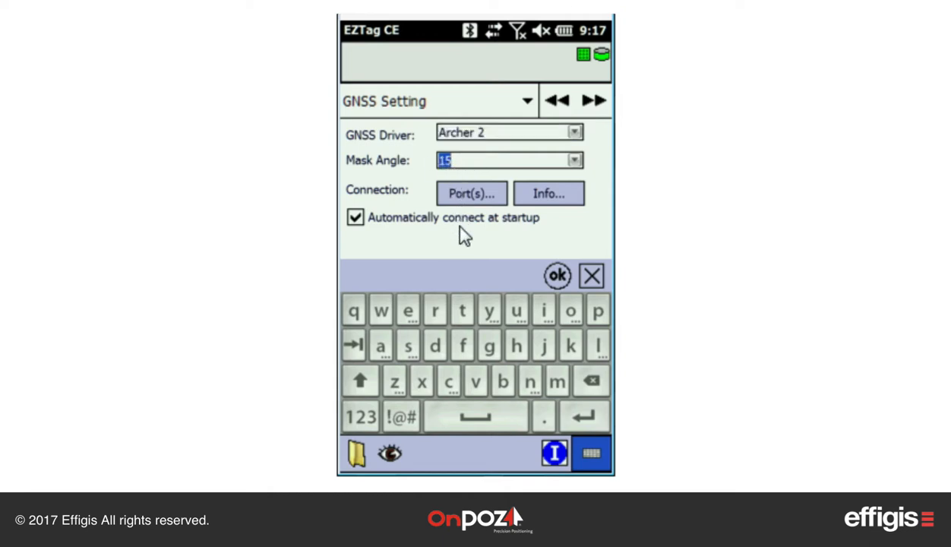
Review the communication ports available for the GNSS driver down to COM9 and accept the serial port settings.
click(497, 196)
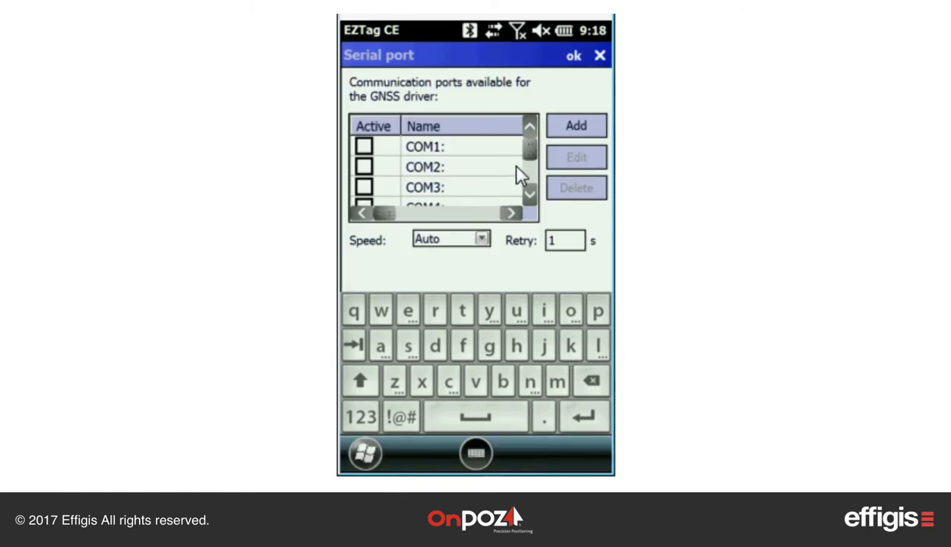
click(528, 192)
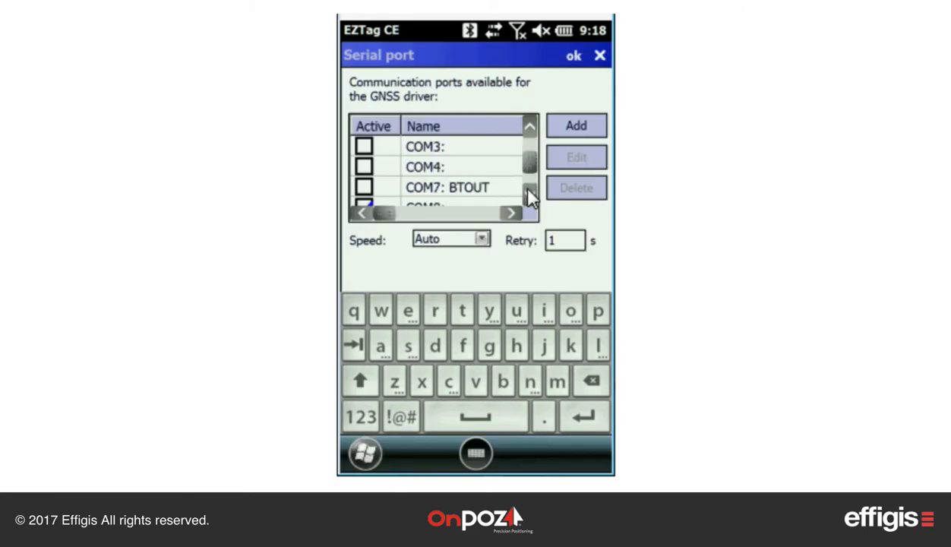
click(530, 194)
click(531, 194)
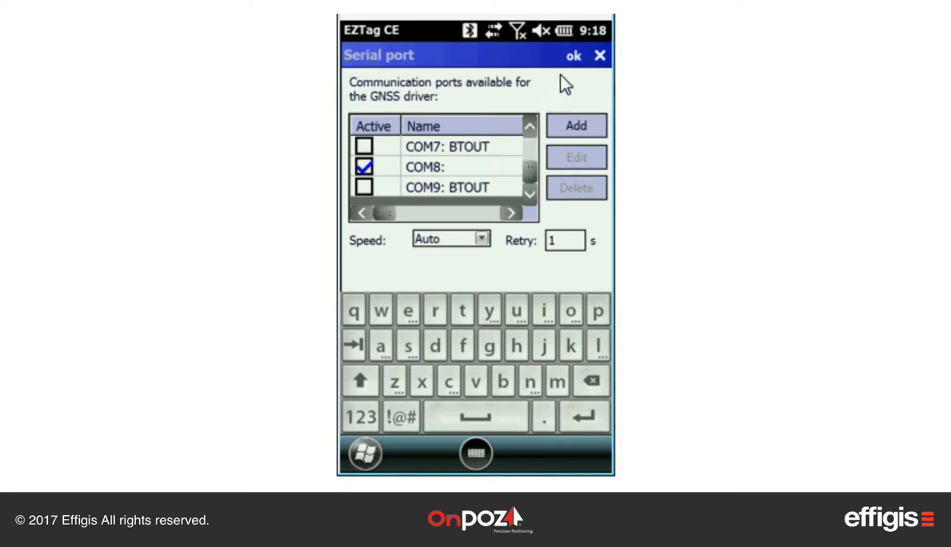
click(573, 58)
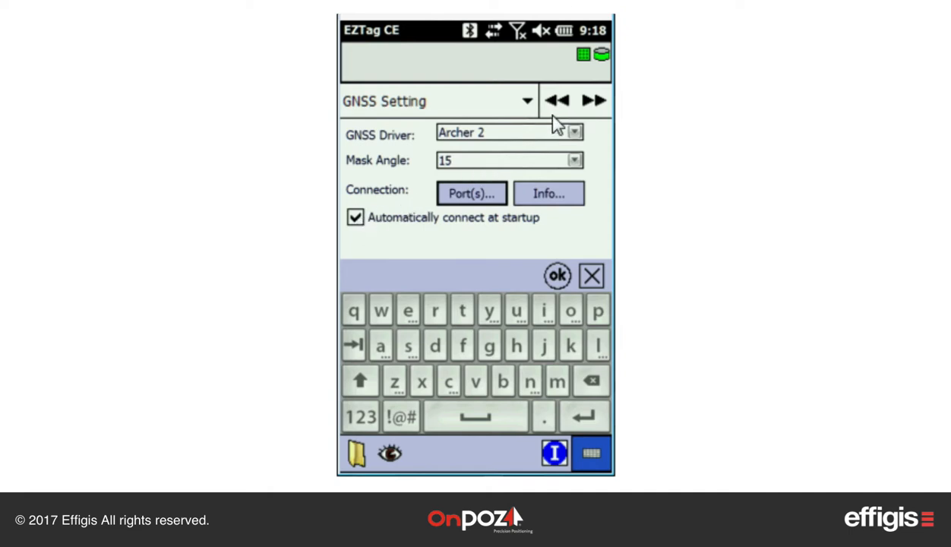
In the alarm settings, switch the dilution-of-precision alarm to PDOP and set its threshold to 8.0.
click(595, 102)
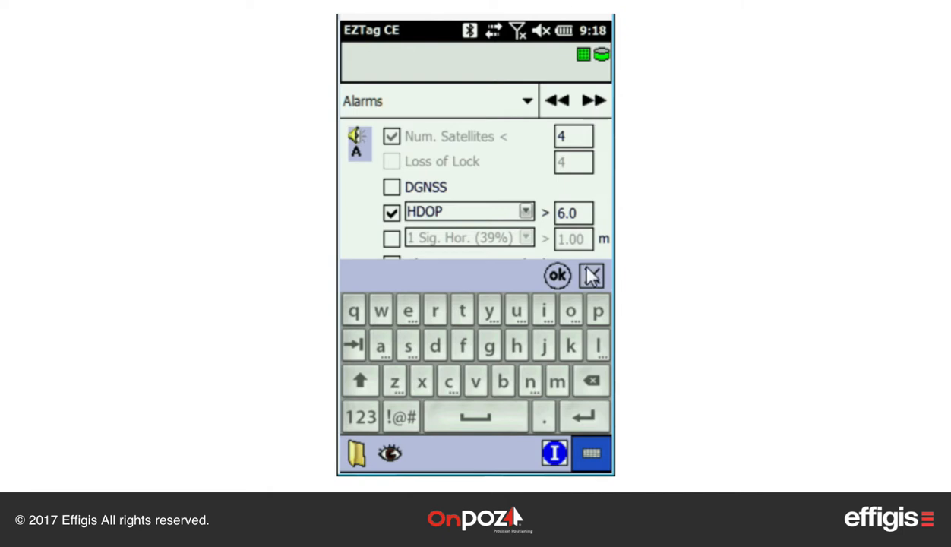
click(593, 449)
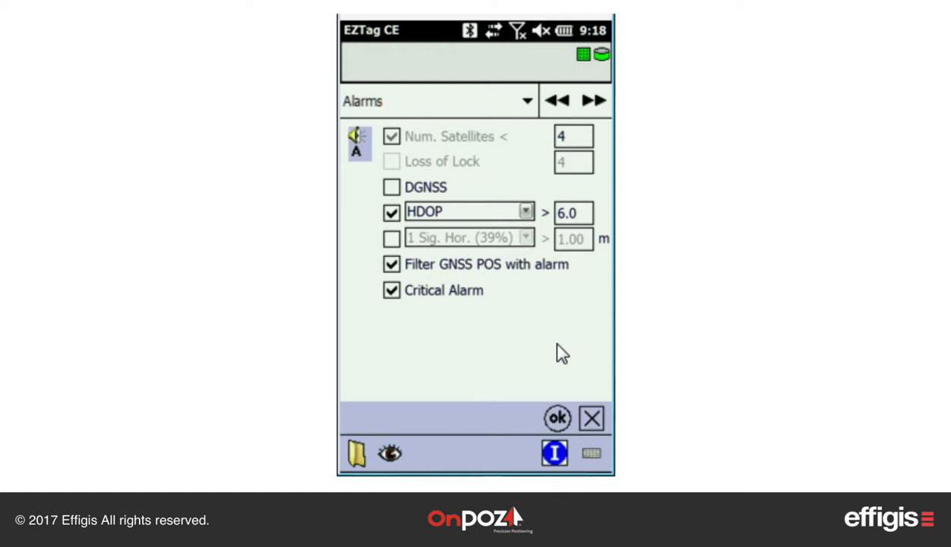
click(392, 188)
click(391, 189)
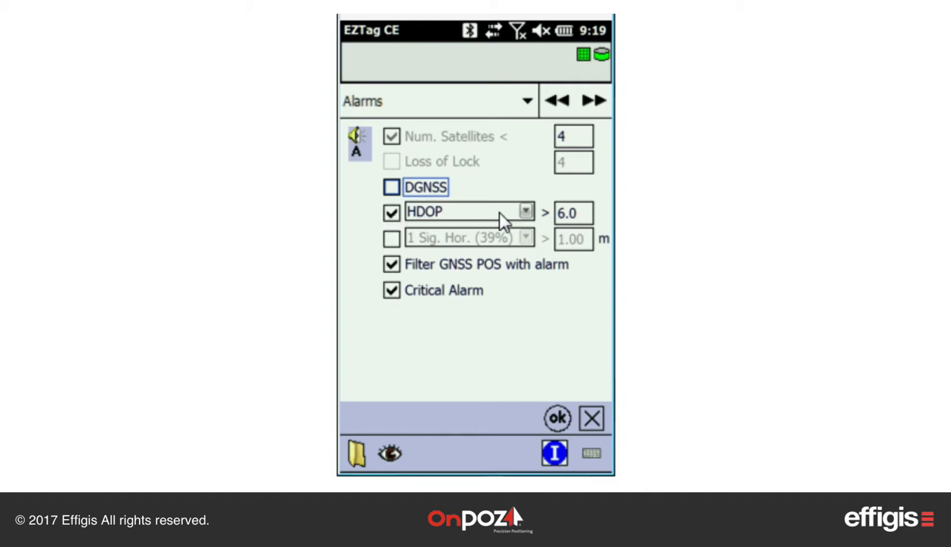
click(530, 214)
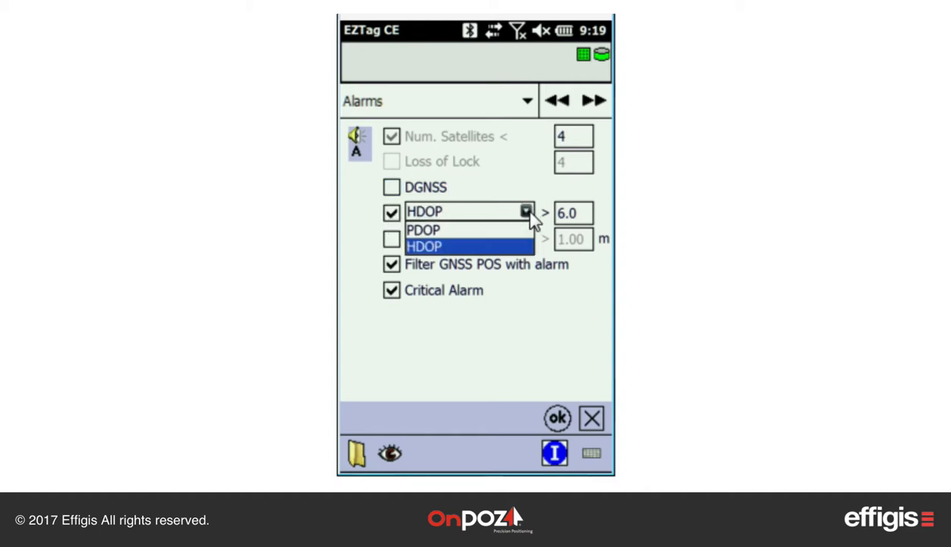
click(429, 231)
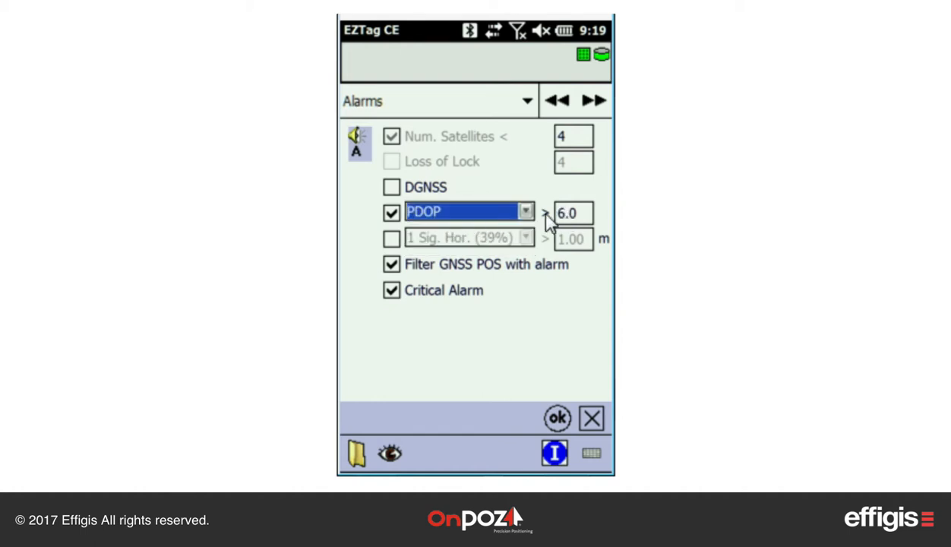
drag(565, 213, 553, 213)
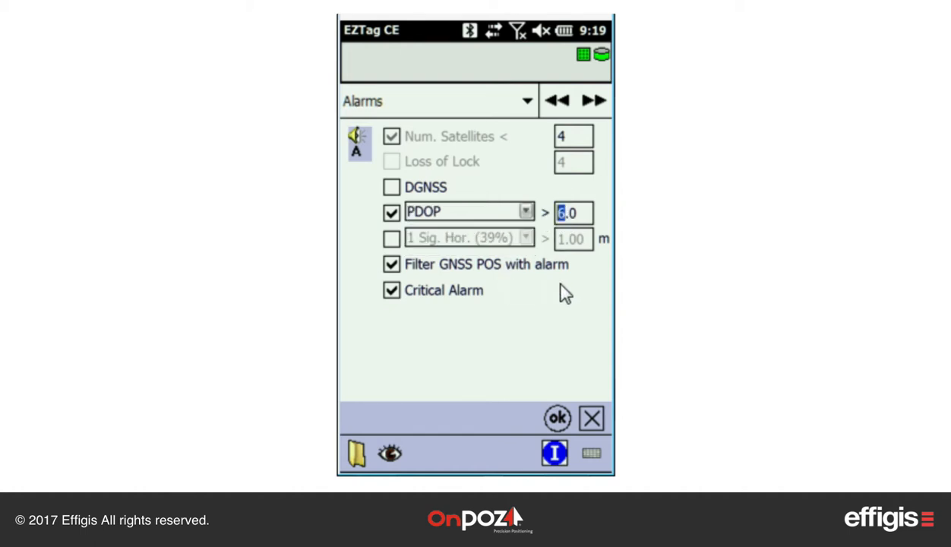
text(8)
Enable the 1 Sig. Hor. (39%) alarm briefly to view its confidence level options, and disable it again.
click(391, 238)
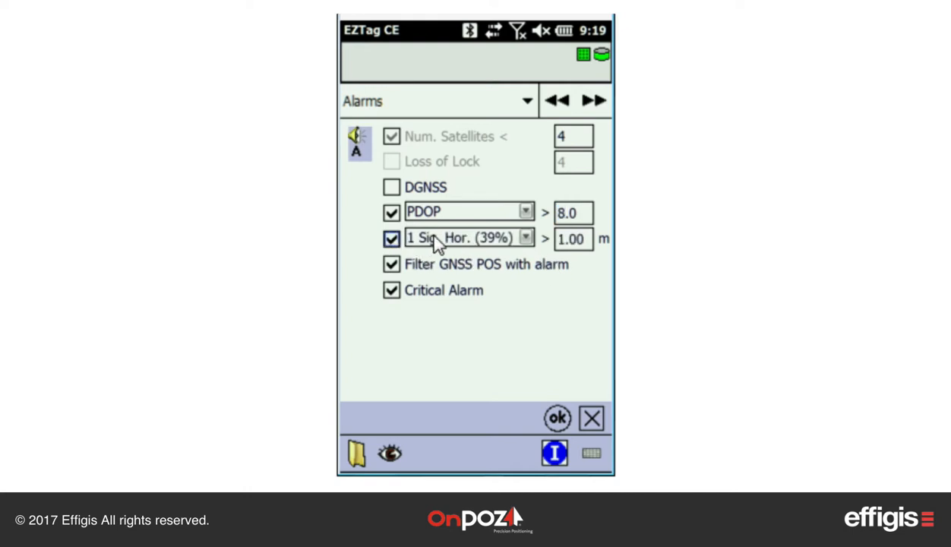
click(527, 238)
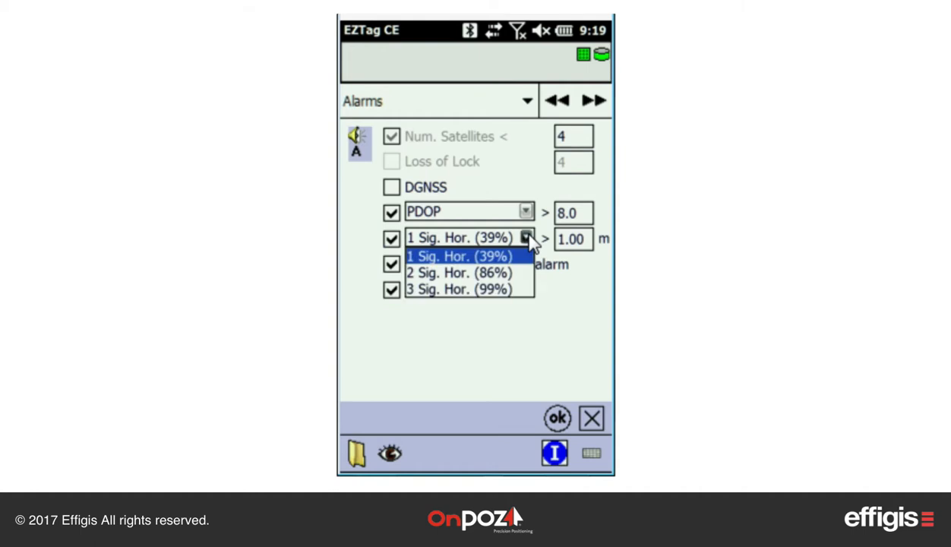
click(529, 237)
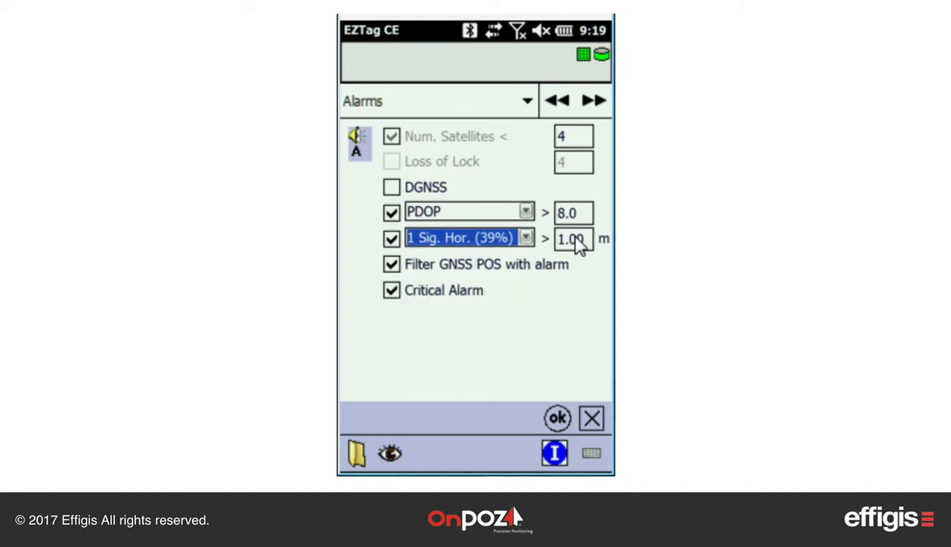
click(392, 239)
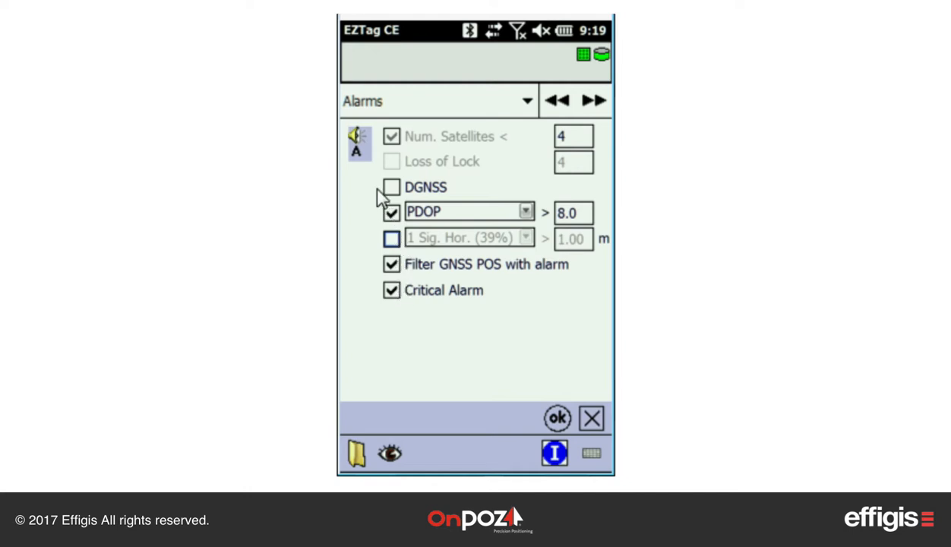
Set the alarm sound mode to "Sound while not under alarm".
click(360, 143)
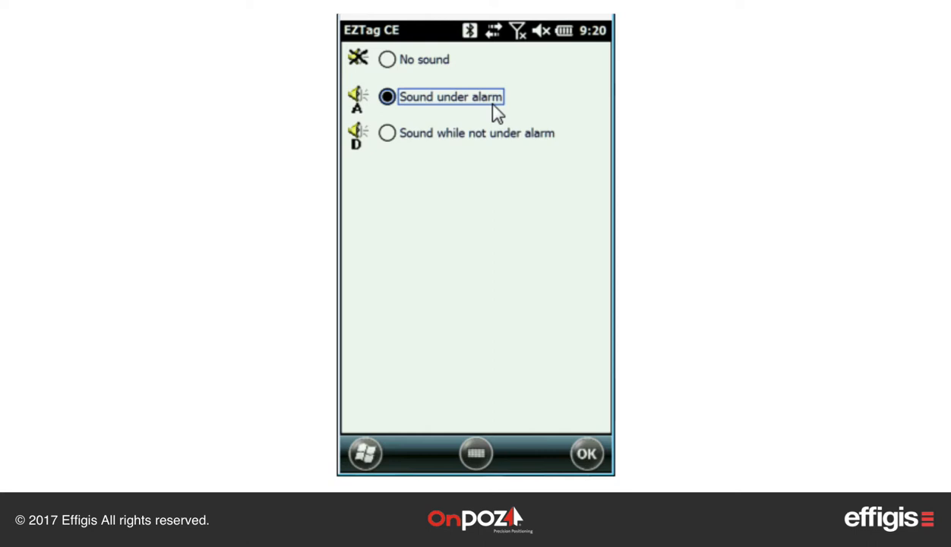
click(387, 136)
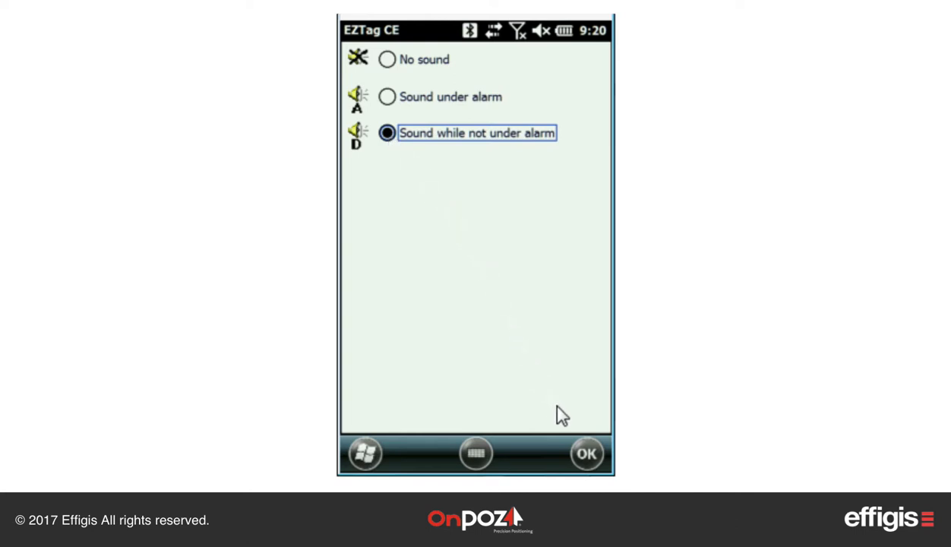
click(586, 453)
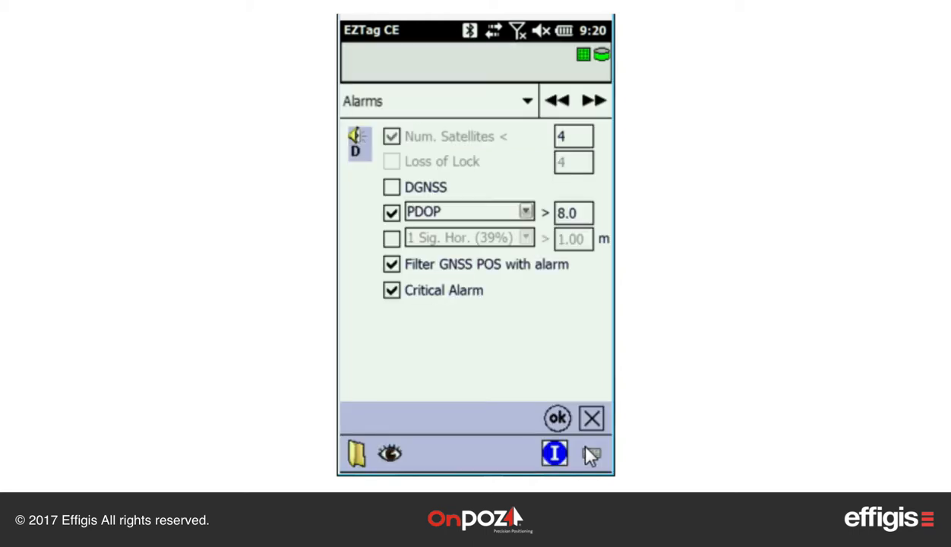
In the GNSS survey settings, keep mydictionary as the dictionary and turn off manual naming of new surveys.
click(594, 103)
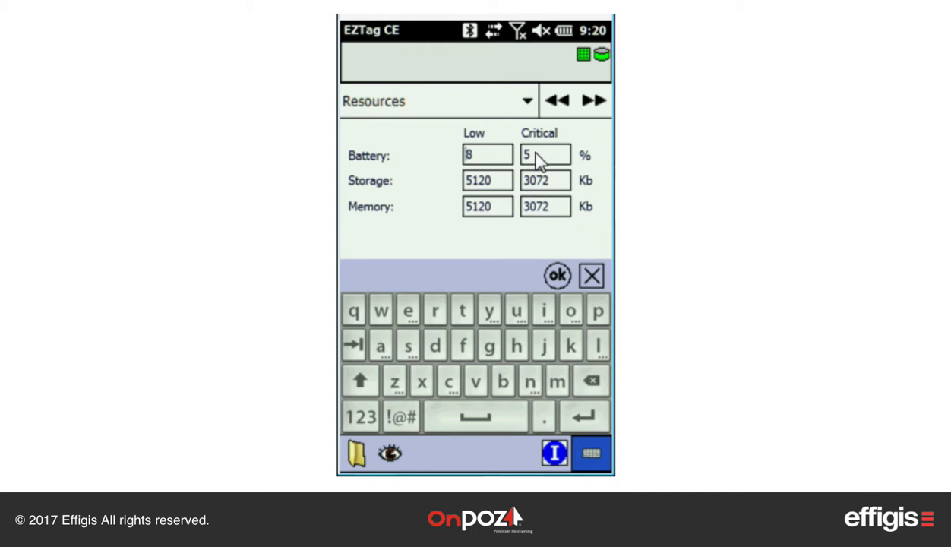
click(595, 103)
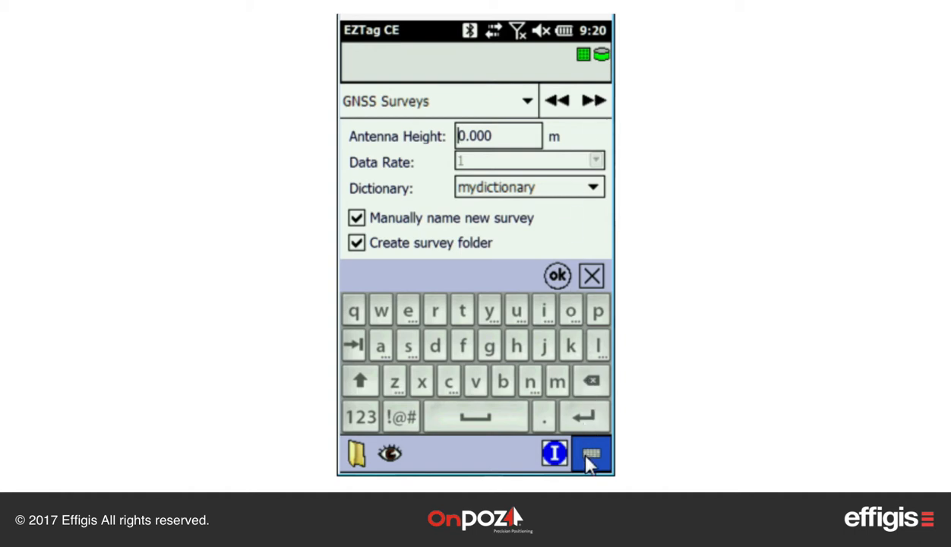
click(513, 199)
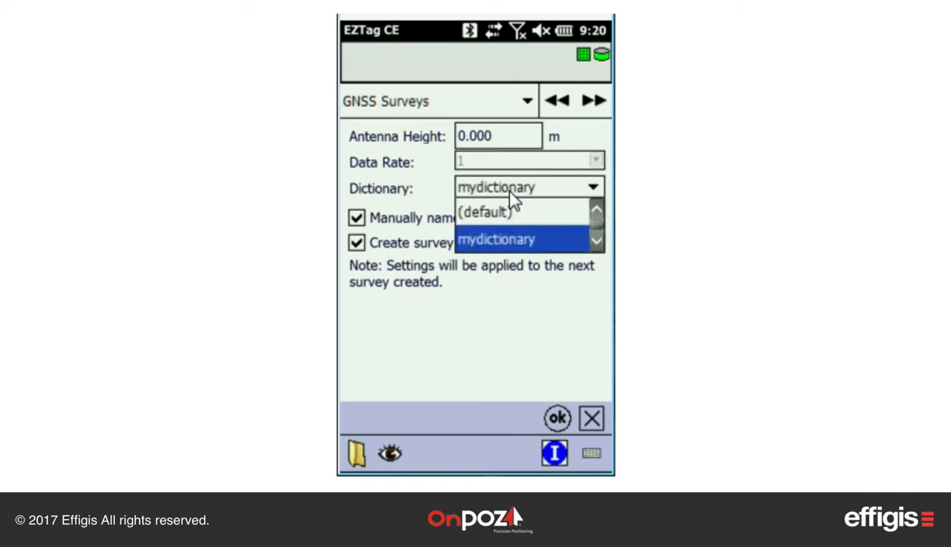
click(511, 193)
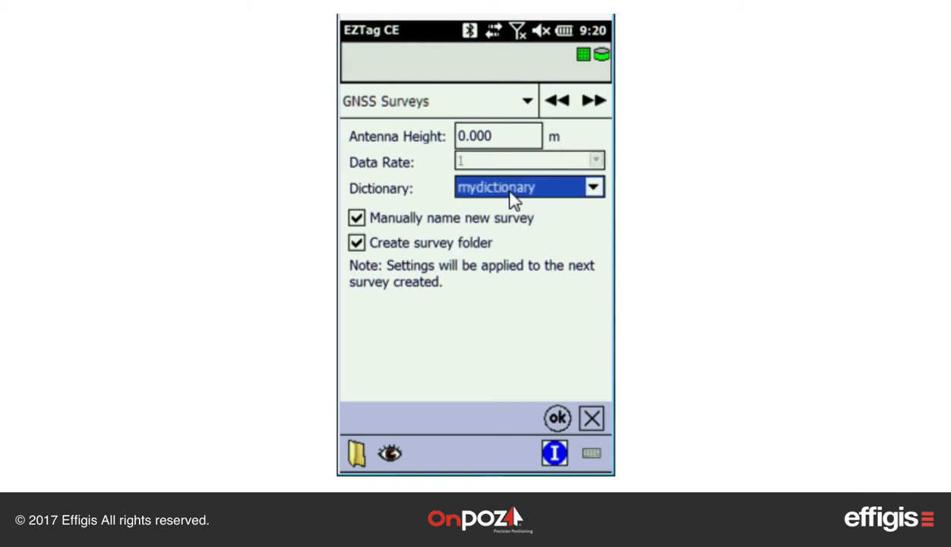
click(357, 219)
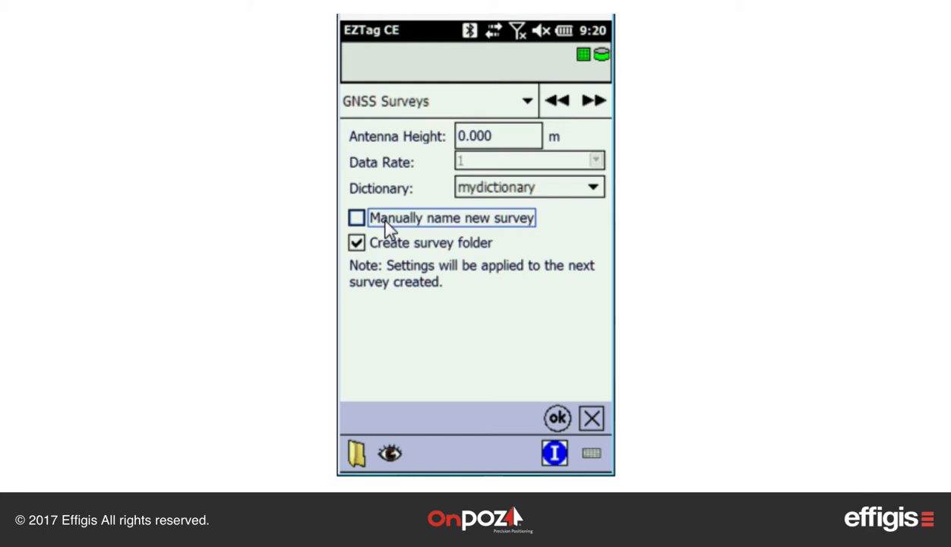
In the tagging settings, try second(s) for Average Point and set it back to second(s) & up.
click(593, 103)
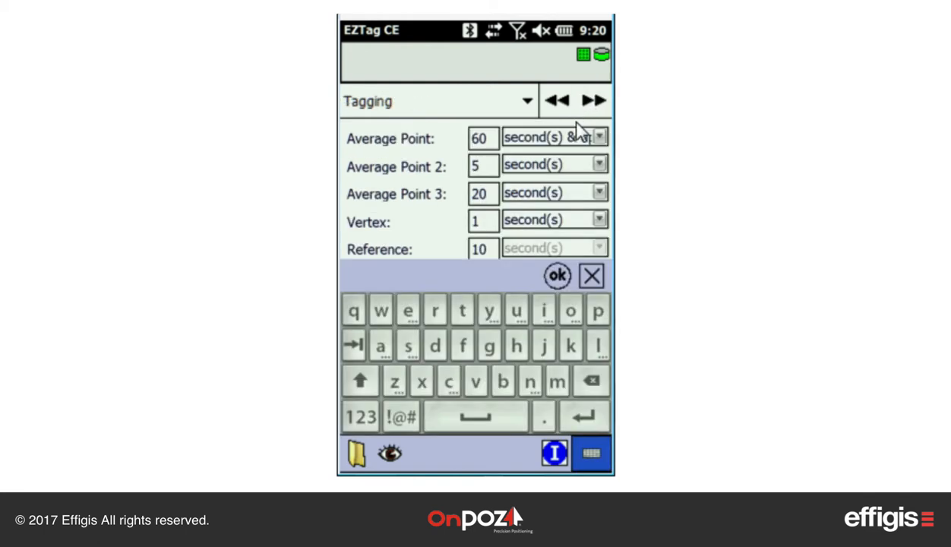
click(591, 454)
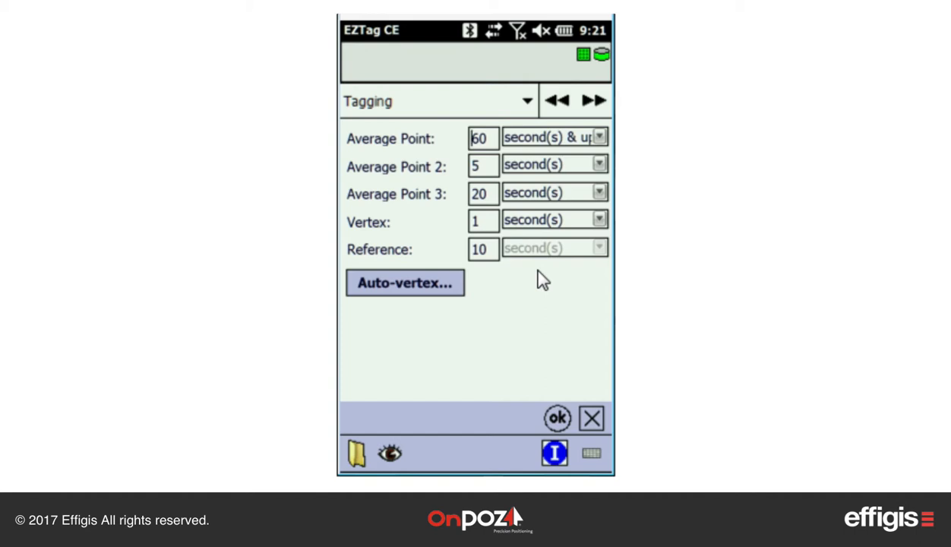
click(600, 138)
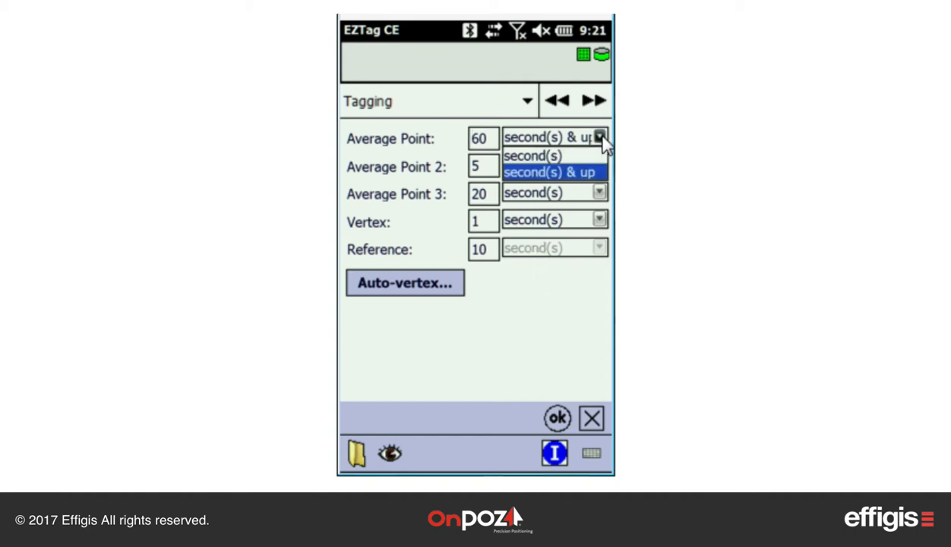
click(565, 156)
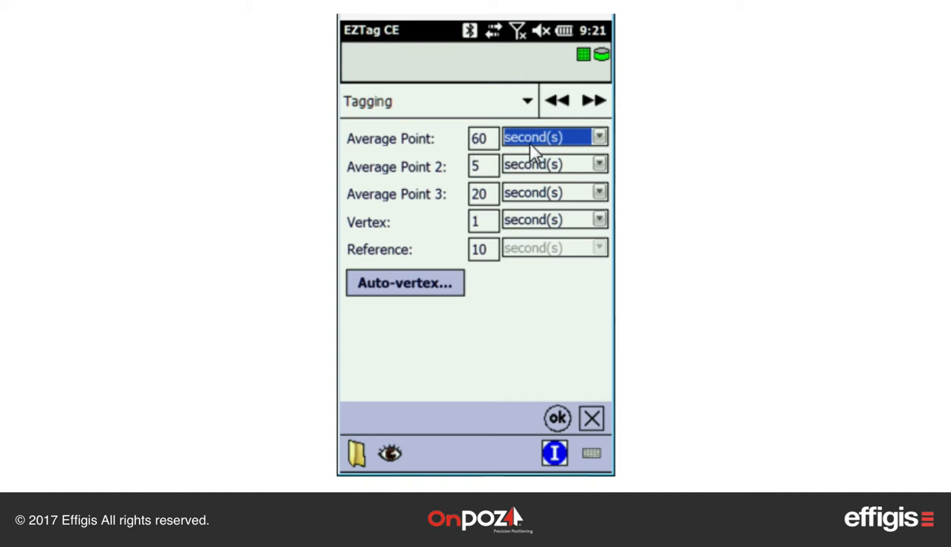
click(600, 138)
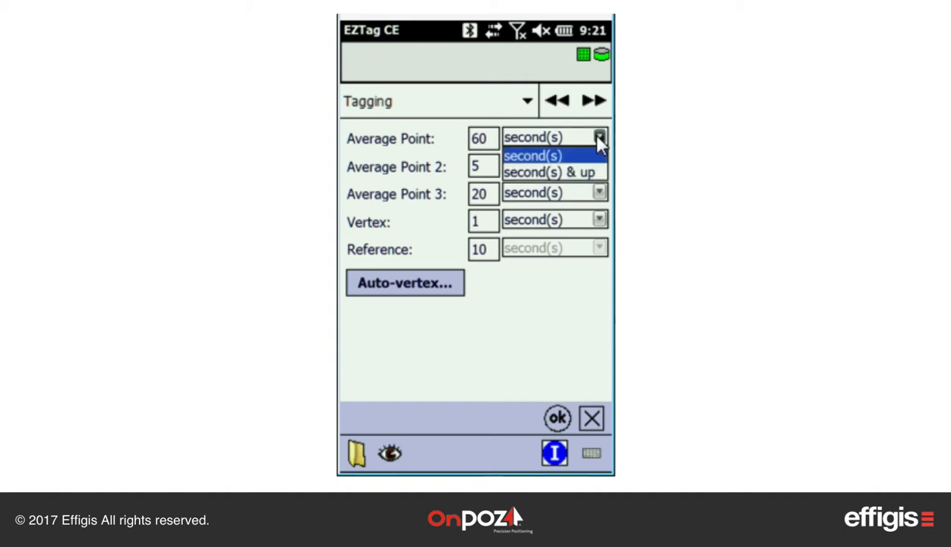
click(571, 173)
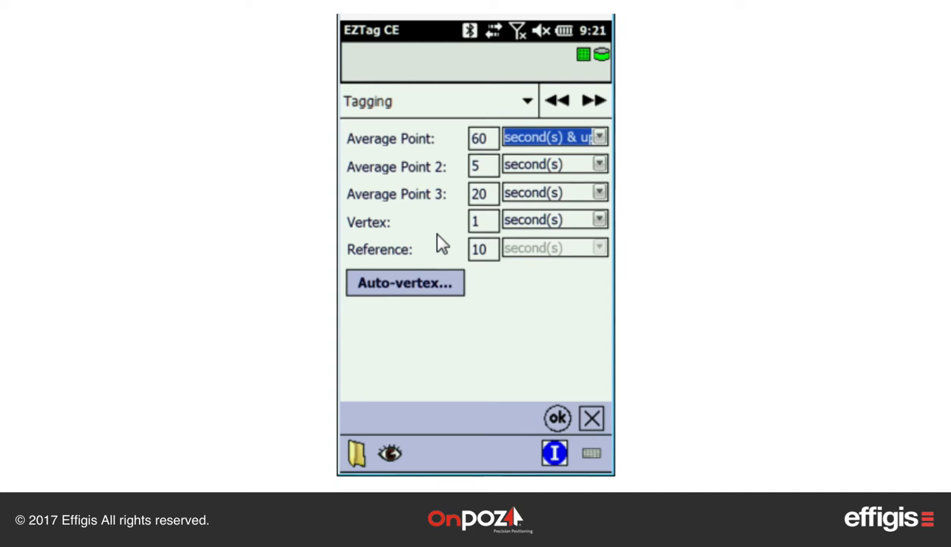
Set the vertex tagging time to 15 seconds and check the auto-vertex options.
click(487, 227)
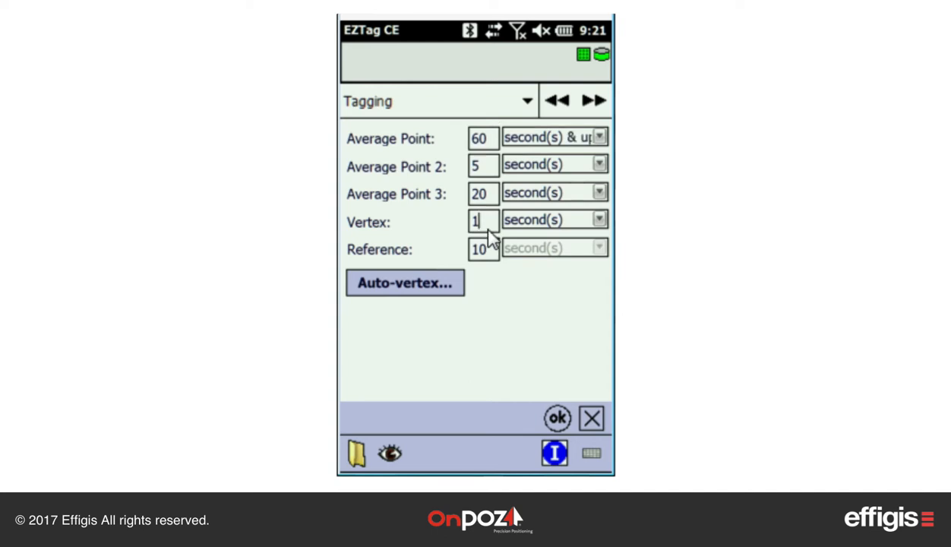
text(5)
click(408, 289)
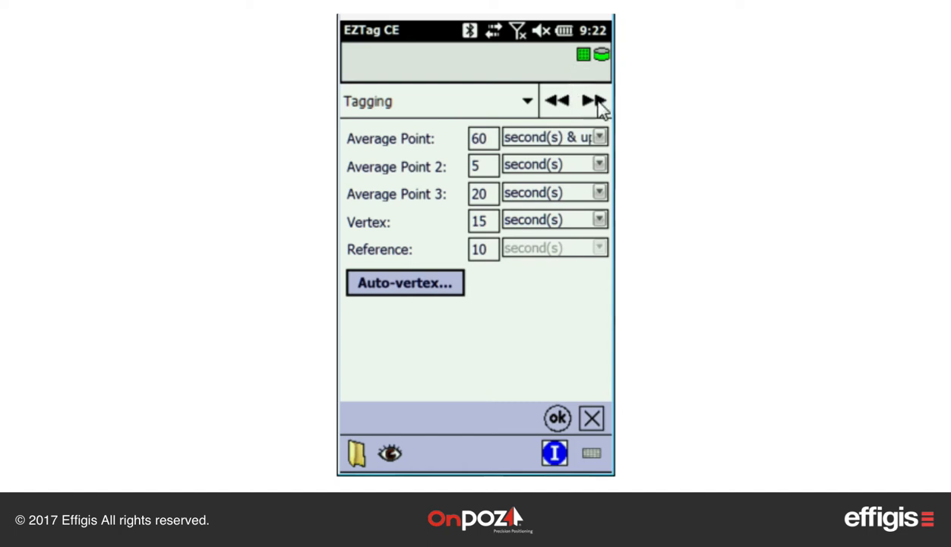
Review the shortcut settings and, in the unit settings, keep hectare as the area unit.
click(594, 102)
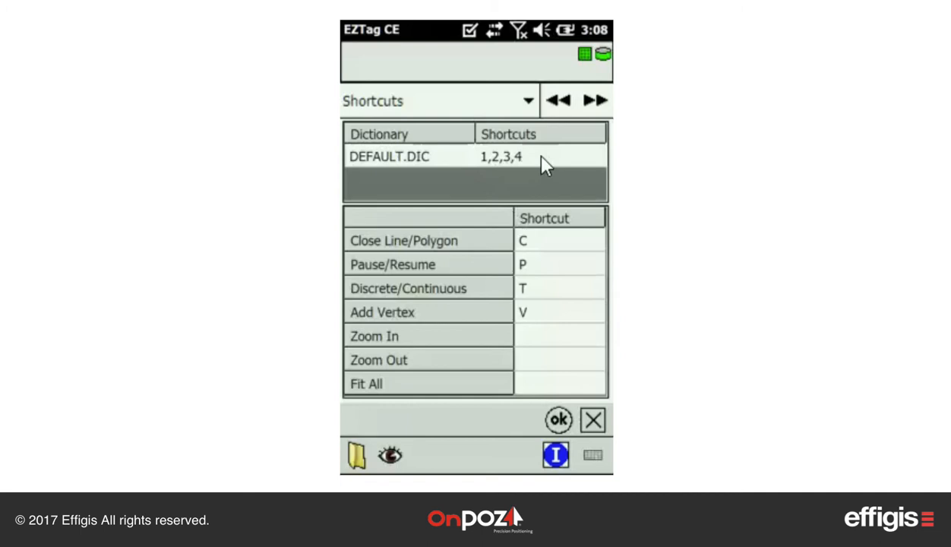
click(595, 101)
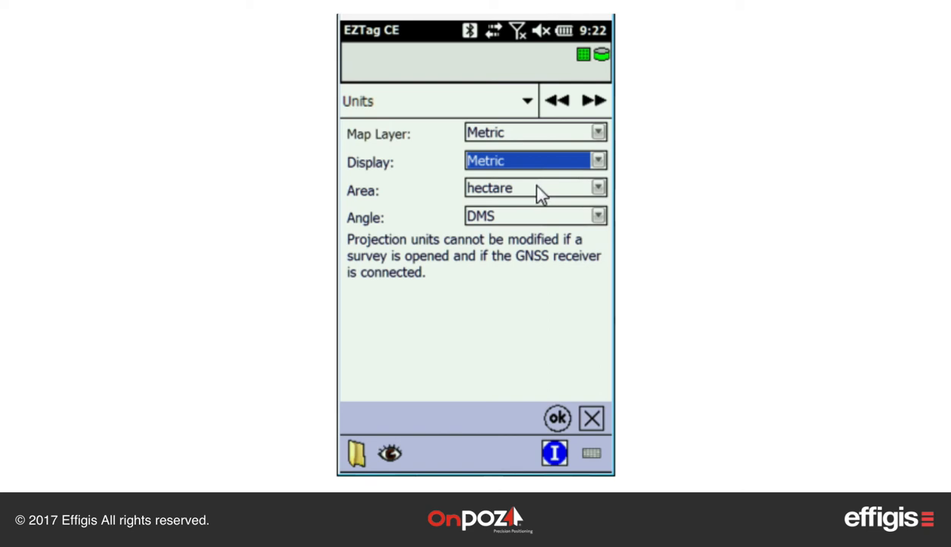
click(540, 194)
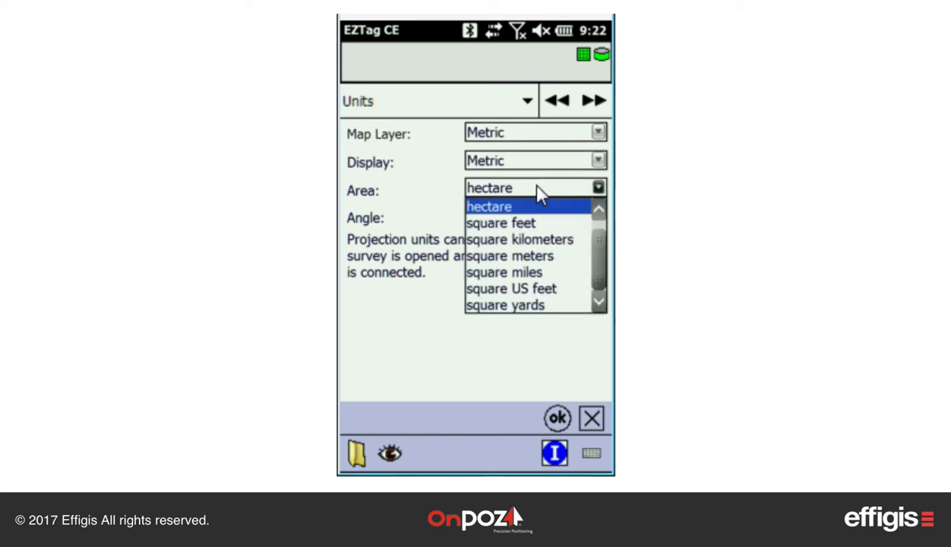
click(532, 207)
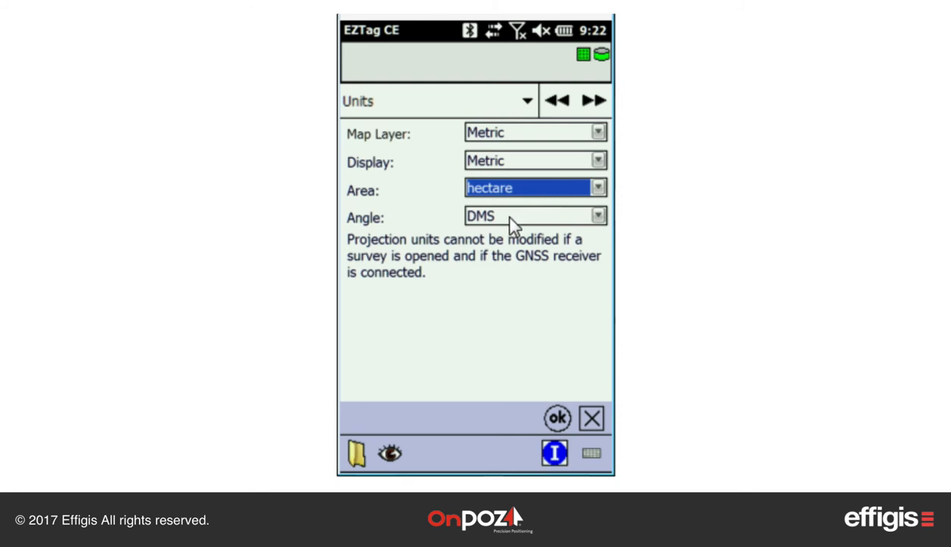
Browse the mapping system list by collapsing the Canada and America groups and expanding the Custom projections.
click(592, 102)
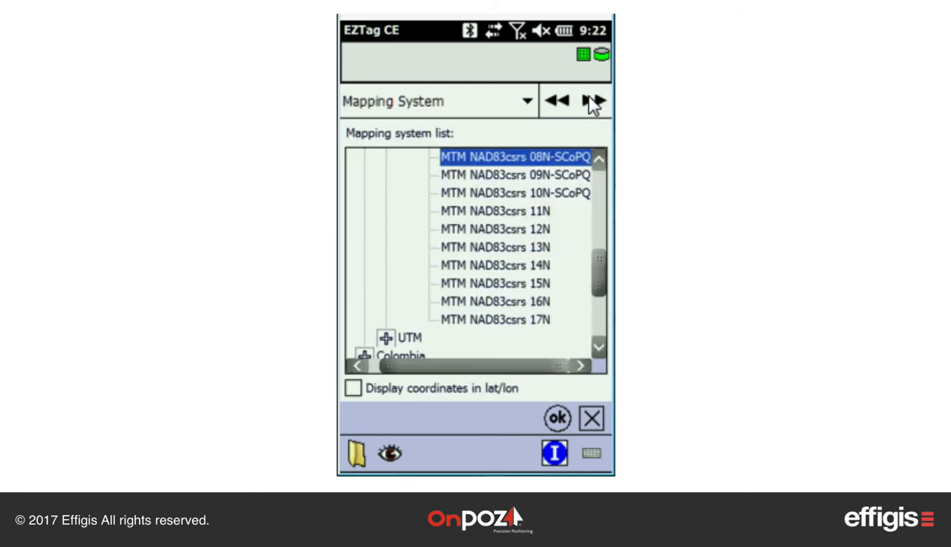
click(600, 215)
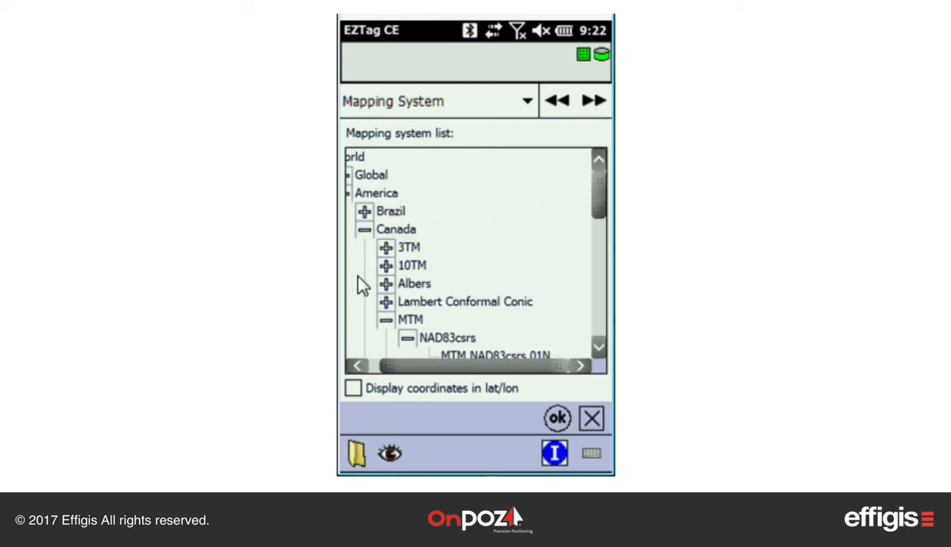
click(366, 230)
click(378, 229)
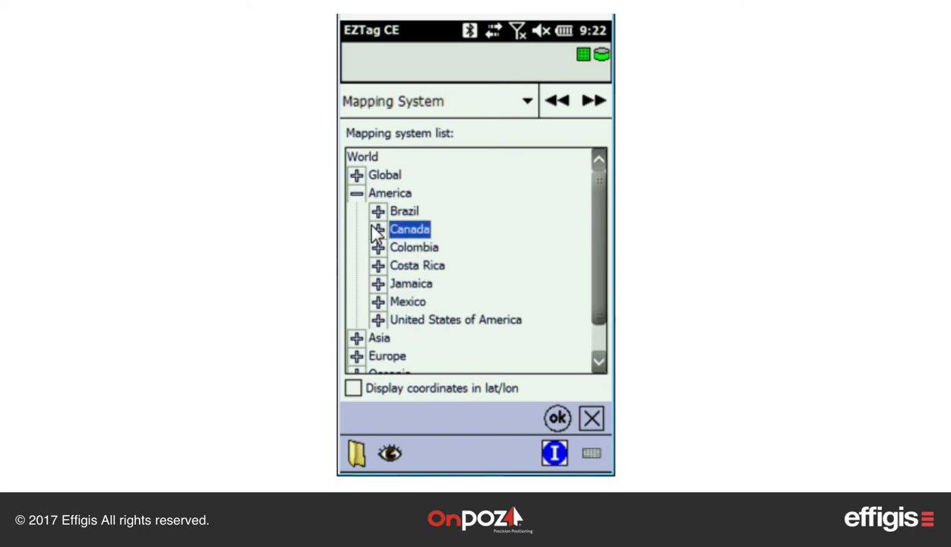
click(356, 194)
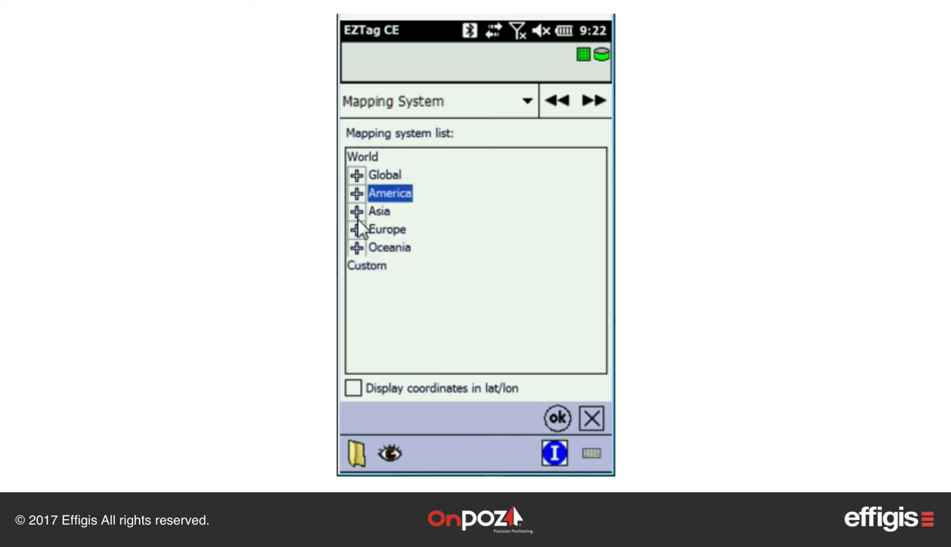
click(364, 267)
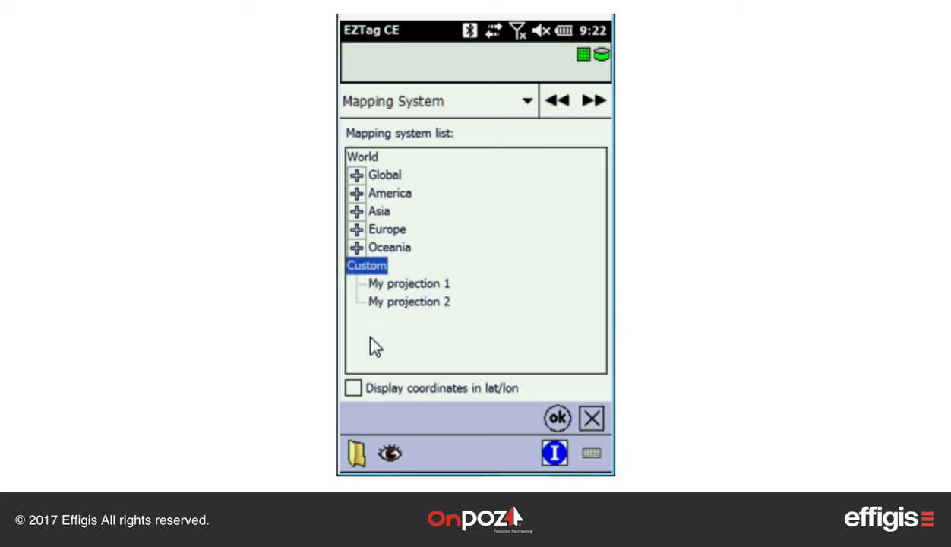
Select the MTM NAD83csrs 08N-SCoPQ mapping system under America, Canada, MTM.
click(356, 193)
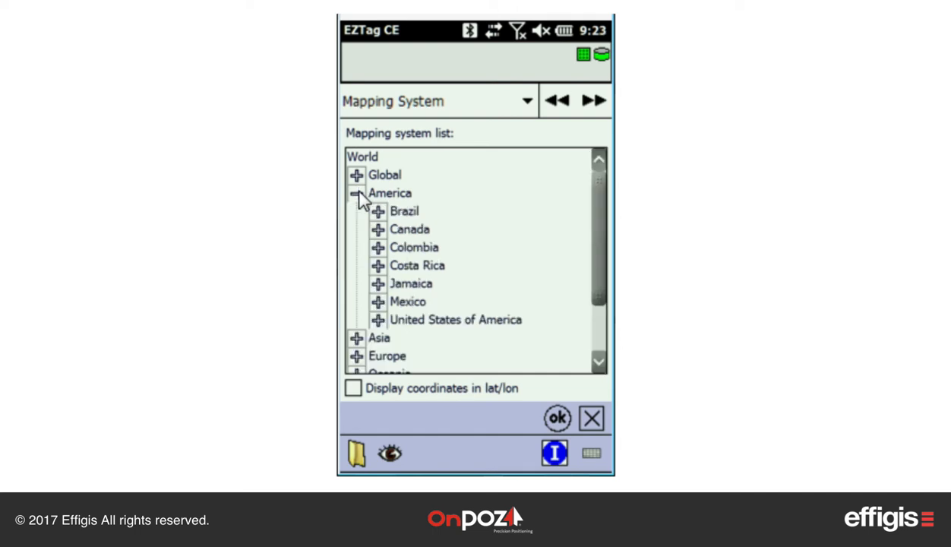
click(378, 230)
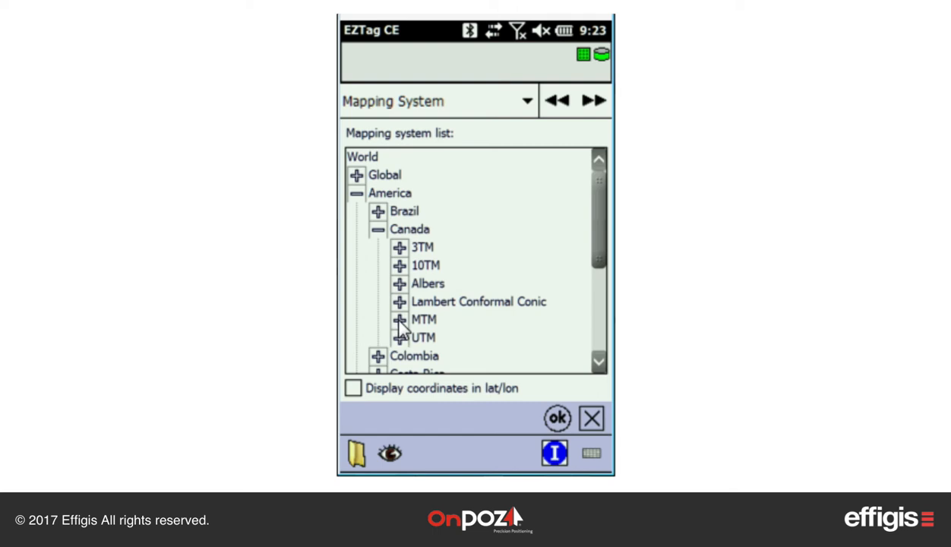
click(400, 320)
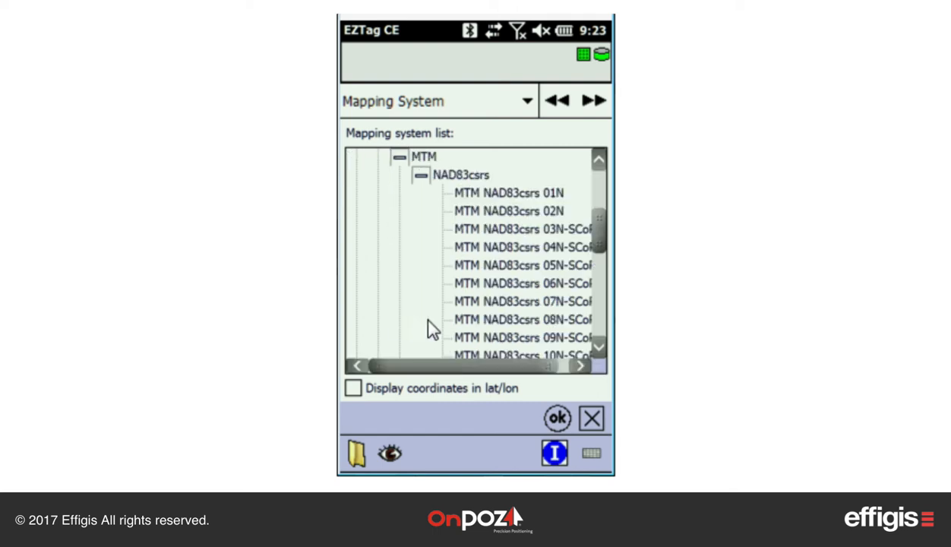
click(559, 319)
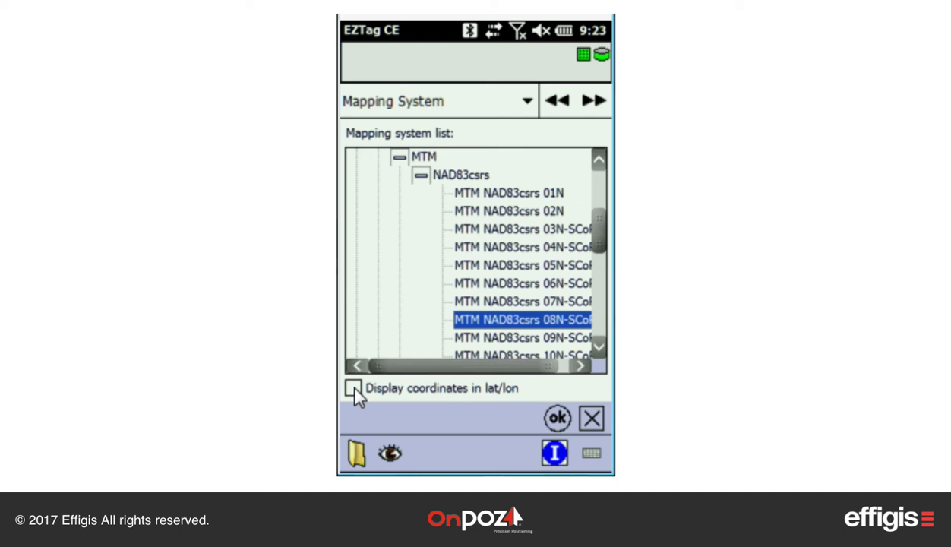
In the Plan View settings, check the north type choices and try Show current position on and back off.
click(594, 101)
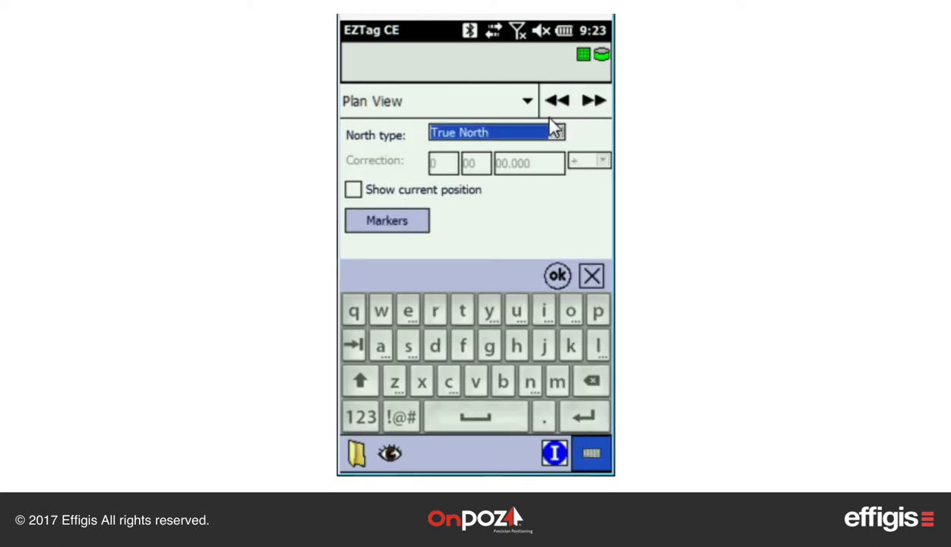
click(557, 134)
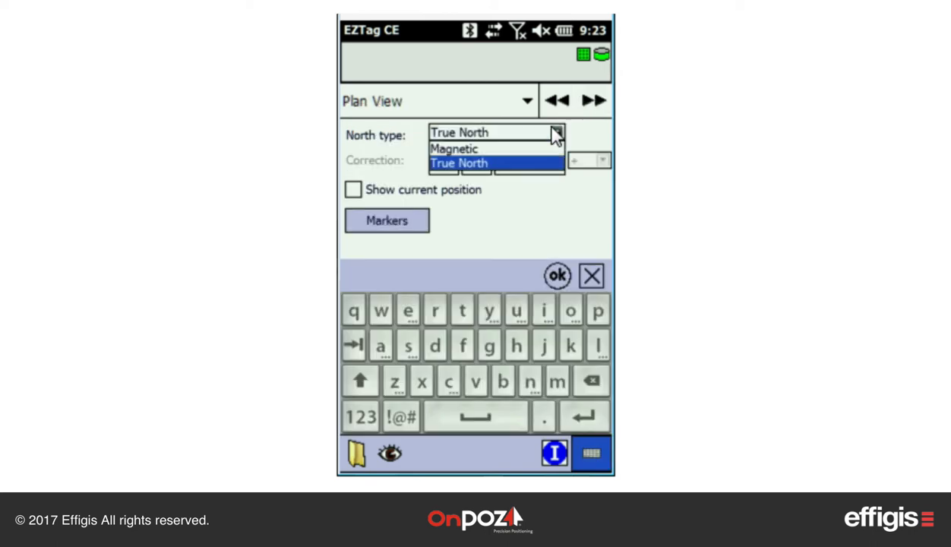
click(557, 134)
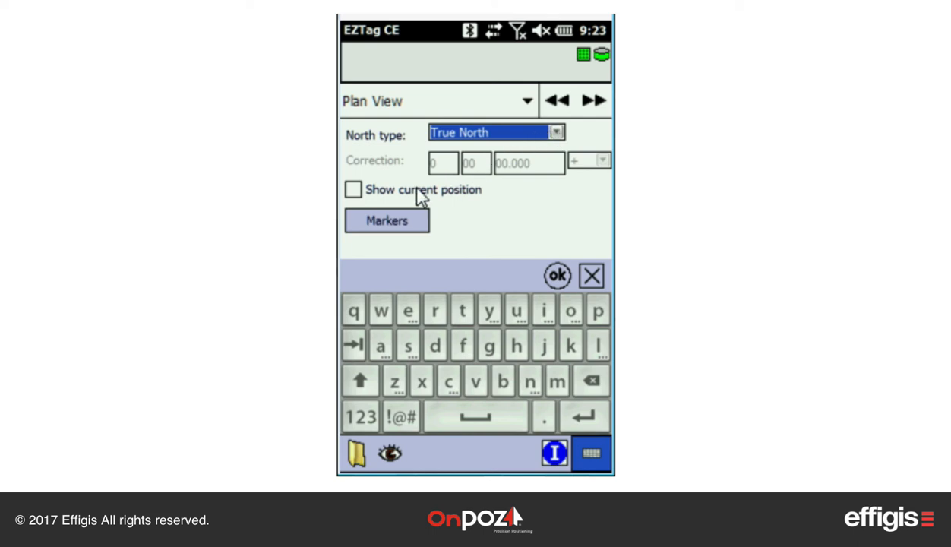
click(355, 190)
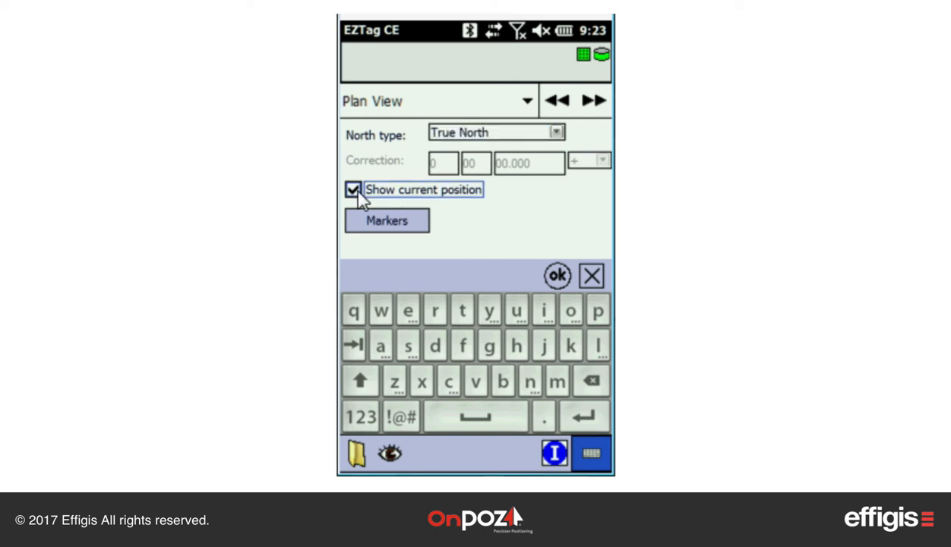
click(353, 190)
Create a new user with ID U1 and name unit 1, and set it as the user always used.
click(592, 102)
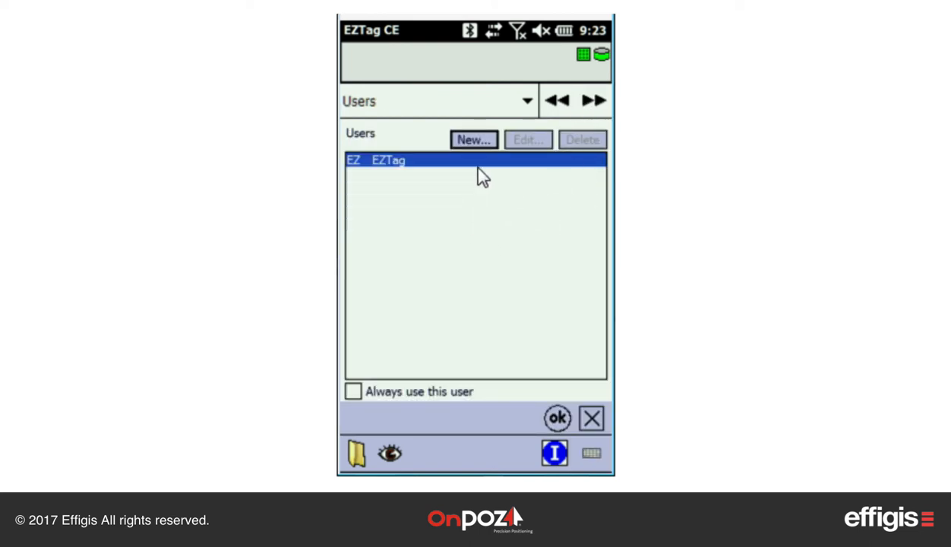
click(479, 142)
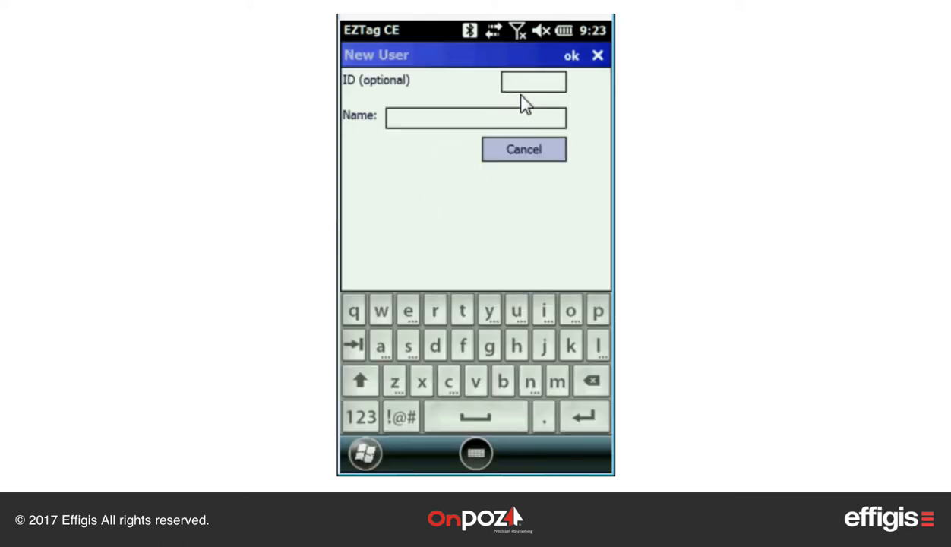
text(U1)
click(464, 118)
text(unit 1)
click(569, 65)
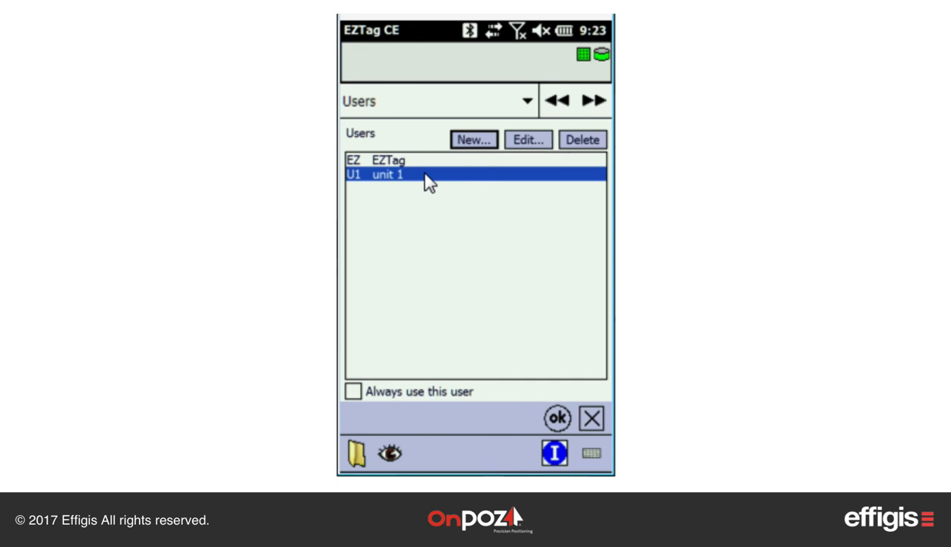
click(354, 392)
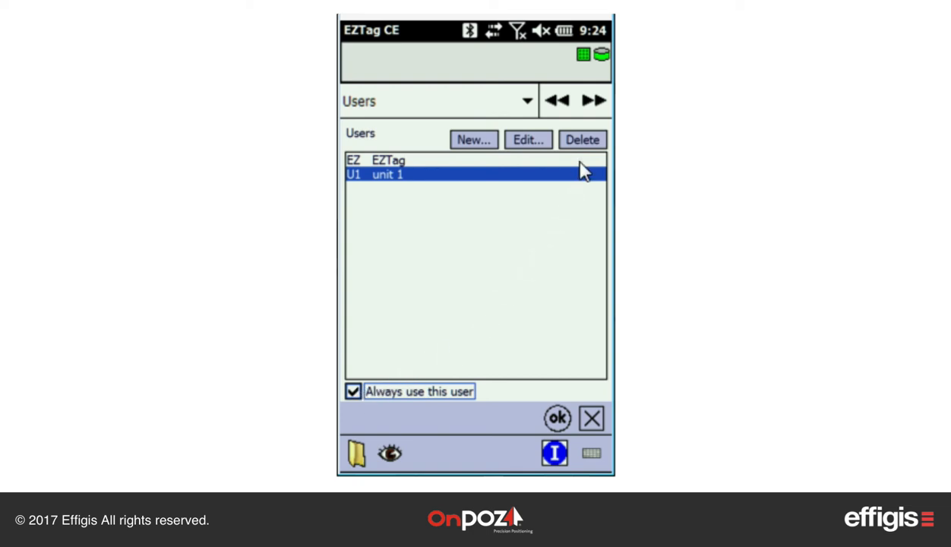
Open the Scale settings to view the scale list.
click(596, 100)
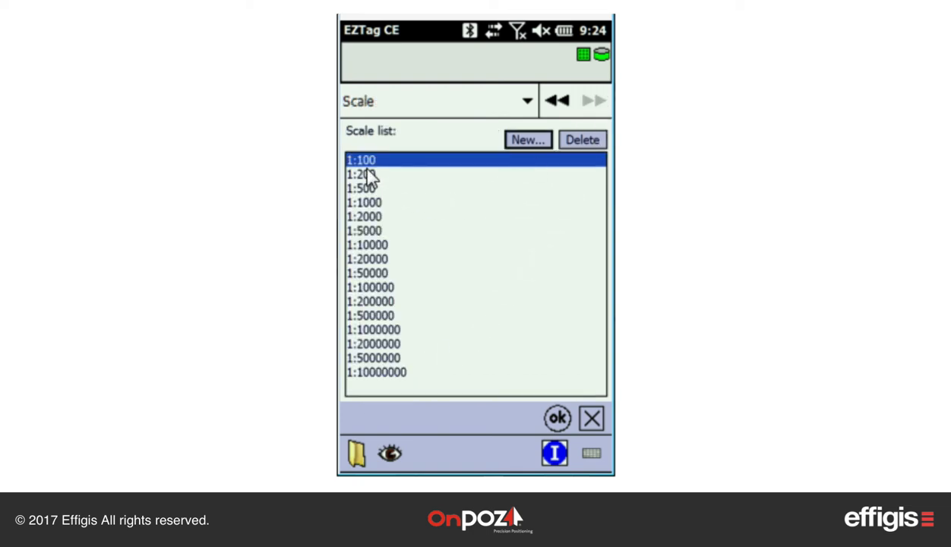